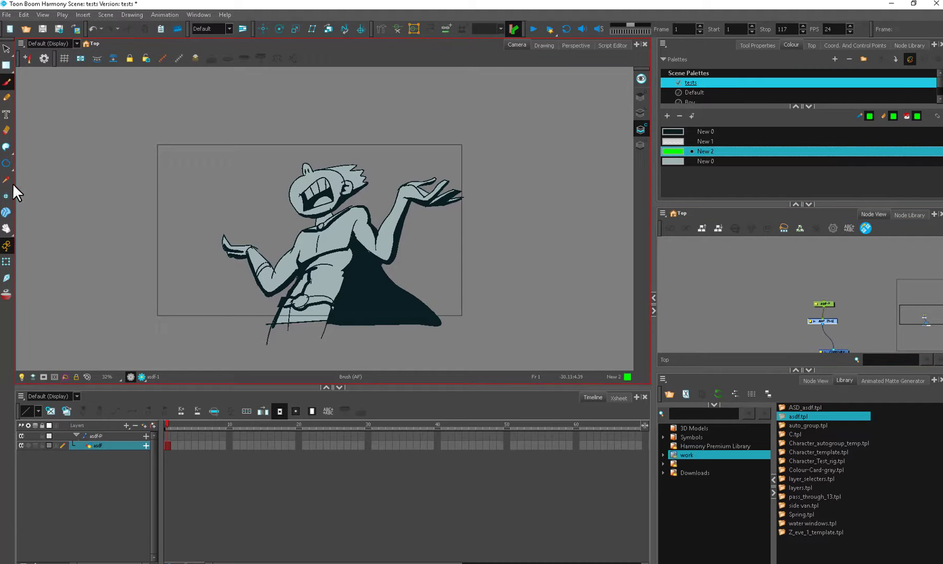
# Step: Draw a large circle around the character and cross it with straight lines radiating outward from the chest
pyautogui.click(7, 163)
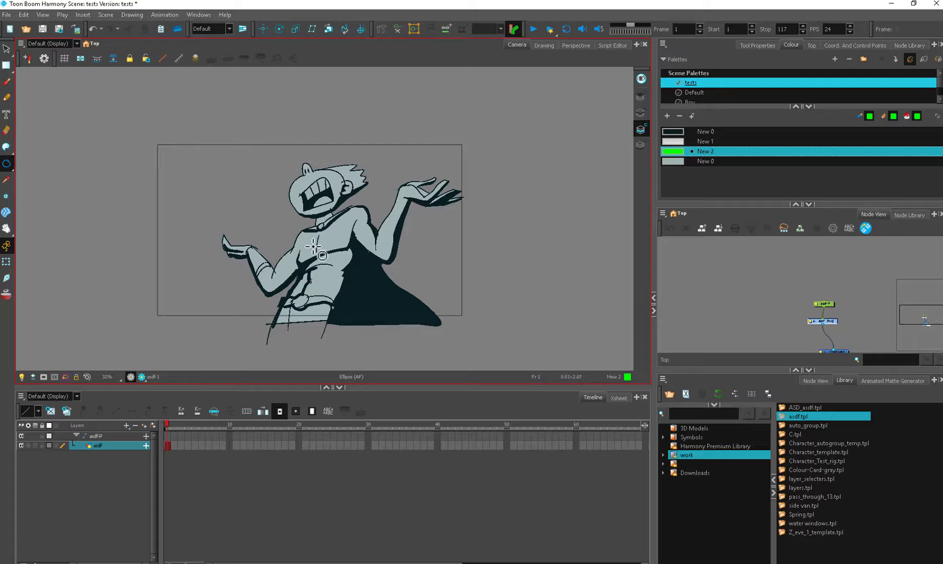
pyautogui.click(8, 163)
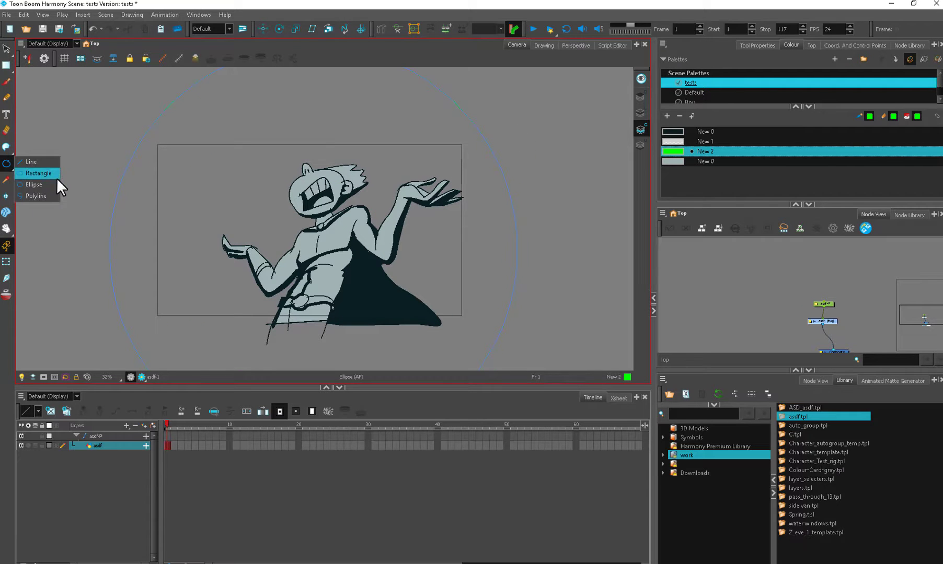
pyautogui.click(31, 161)
pyautogui.press('2')
pyautogui.moveTo(393, 197); pyautogui.dragTo(177, 359)
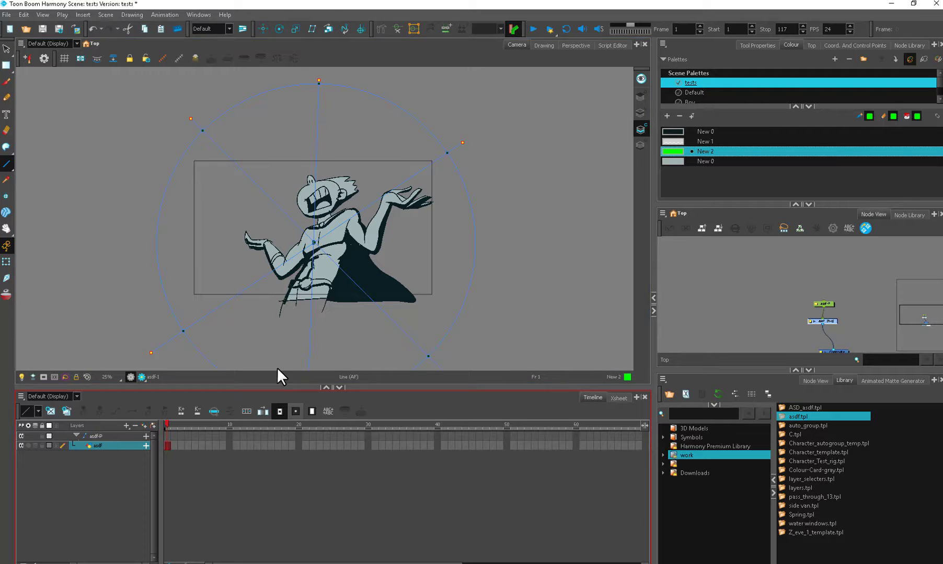
pyautogui.moveTo(171, 143)
pyautogui.mouseDown()
pyautogui.moveTo(476, 330)
pyautogui.moveTo(470, 351)
pyautogui.mouseUp()
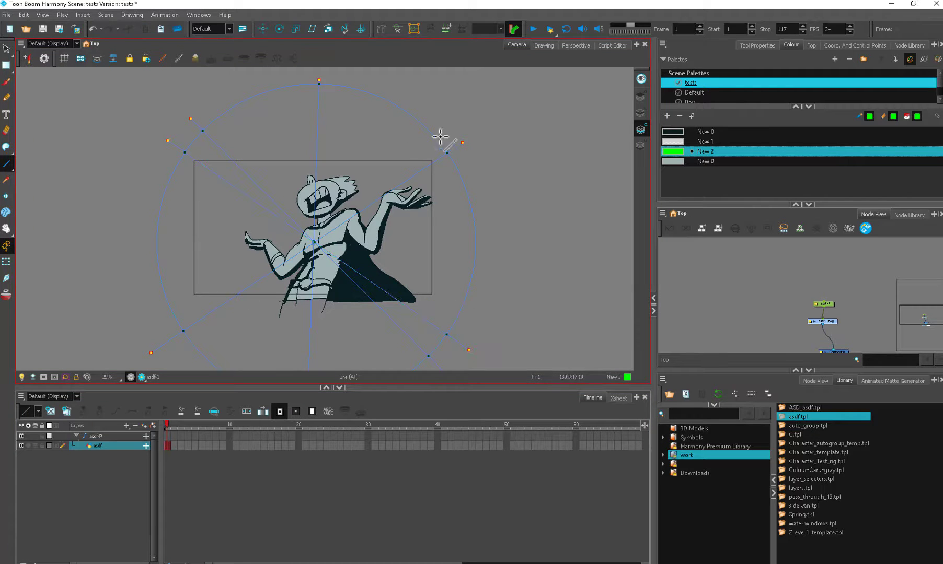
pyautogui.moveTo(301, 270); pyautogui.dragTo(170, 364)
pyautogui.moveTo(126, 260); pyautogui.dragTo(495, 225)
pyautogui.moveTo(434, 214); pyautogui.dragTo(124, 299)
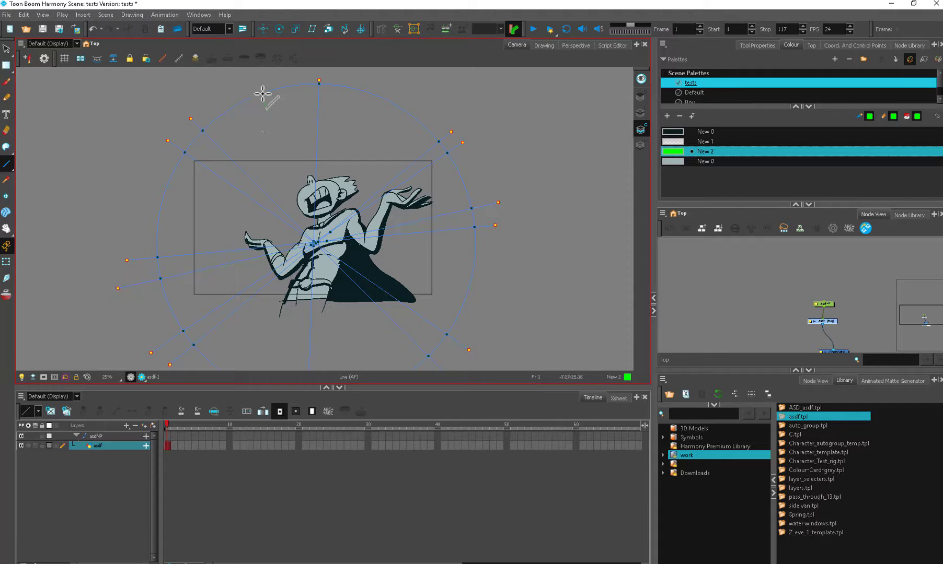
# Step: Fill alternating wedges of the circle with the green New 2 colour to form rays behind the character
pyautogui.click(259, 193)
pyautogui.click(307, 166)
pyautogui.click(398, 183)
pyautogui.click(438, 224)
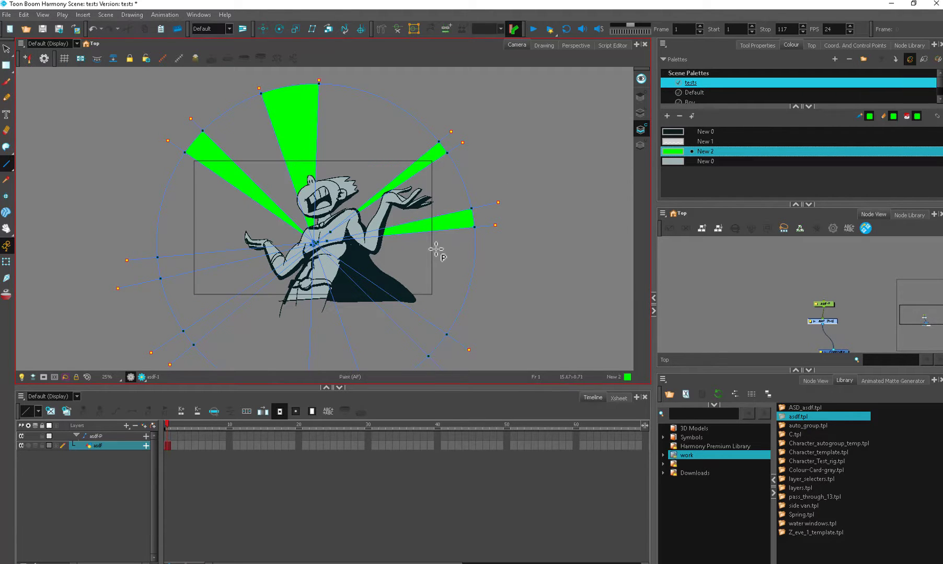
pyautogui.click(408, 312)
pyautogui.click(342, 318)
pyautogui.click(262, 286)
pyautogui.click(224, 258)
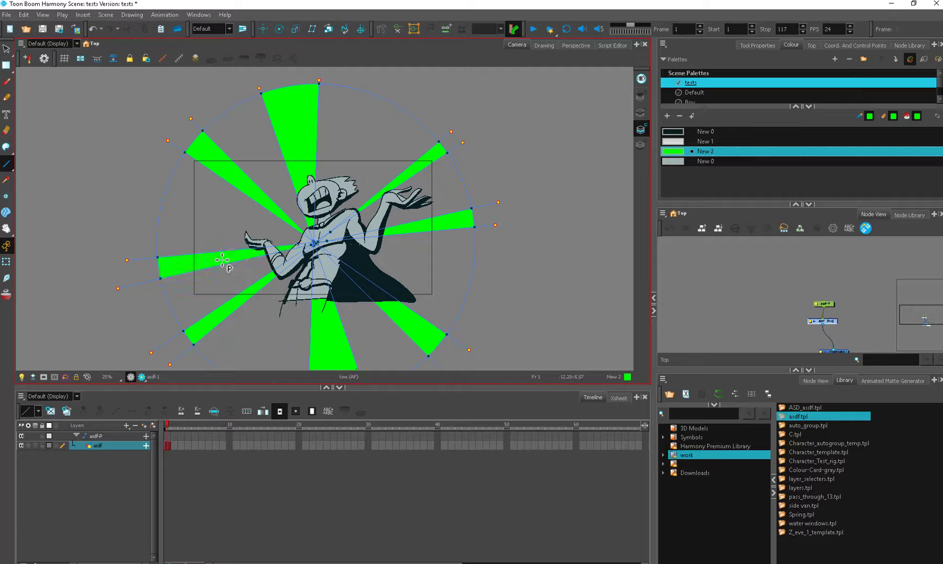
pyautogui.press('k')
pyautogui.hotkey('alt', 'b')
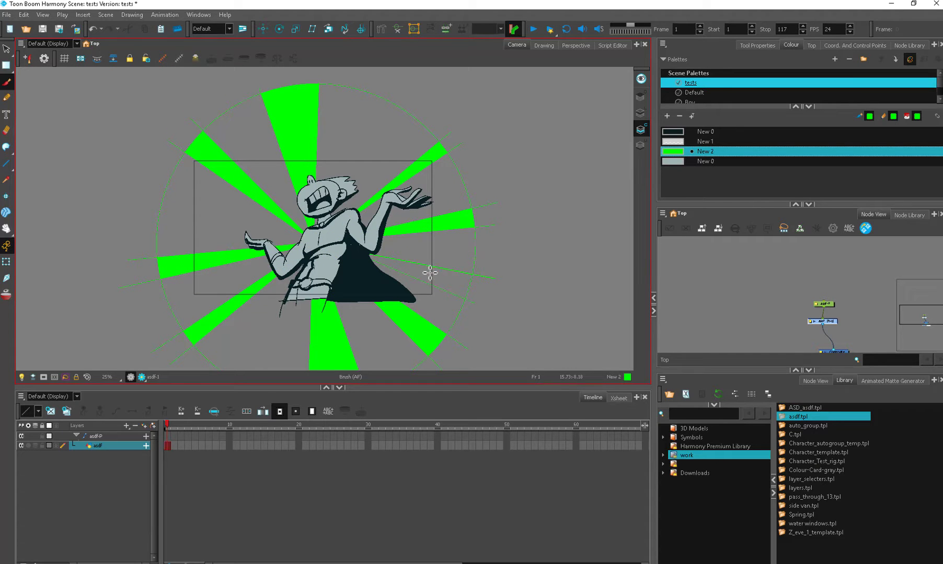
# Step: Extend the drawing's exposure along the timeline and shorten the scene to end at frame 16
pyautogui.click(595, 447)
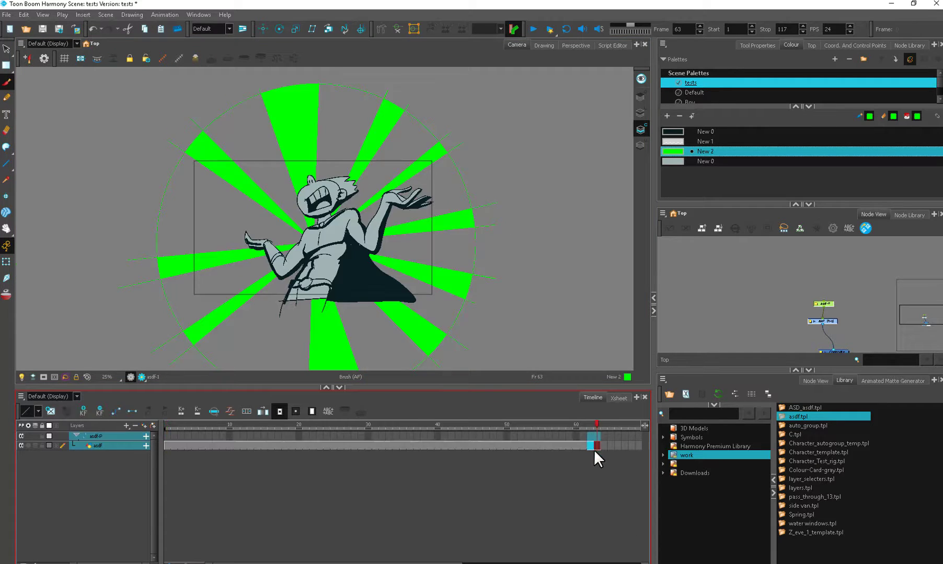
pyautogui.click(375, 556)
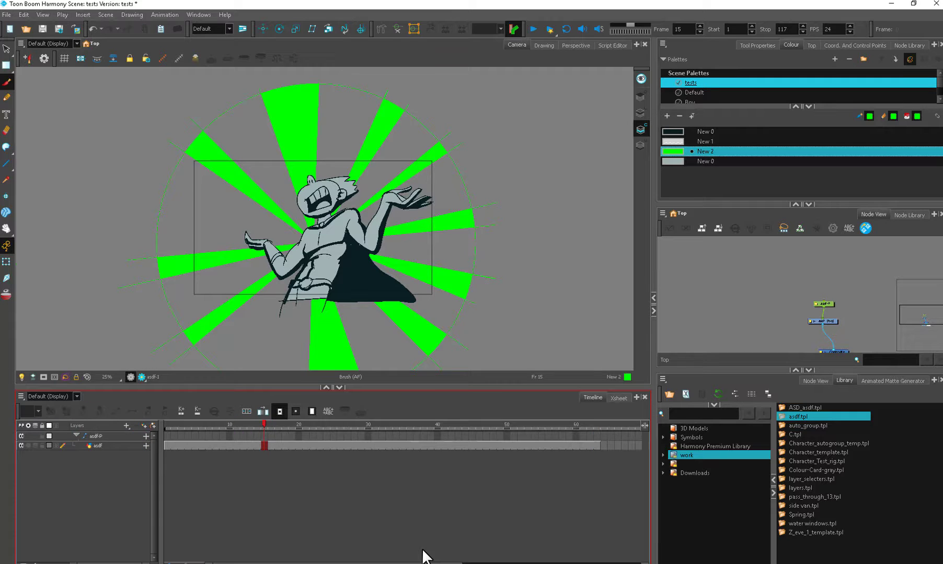
pyautogui.moveTo(639, 436)
pyautogui.mouseDown()
pyautogui.moveTo(11, 401)
pyautogui.moveTo(271, 427)
pyautogui.mouseUp()
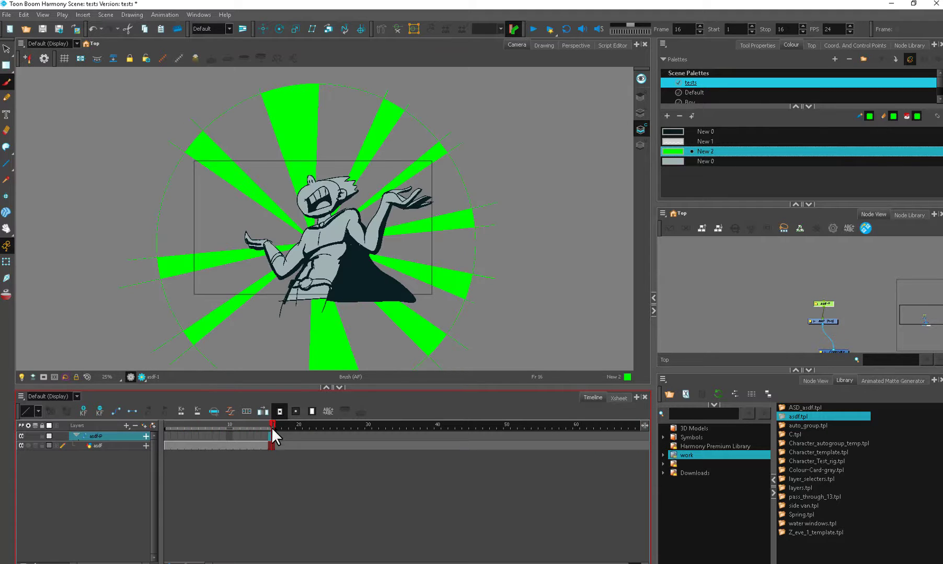
# Step: Add a second drawing with its own peg, connect it to the Composite and place the green rays on it
pyautogui.click(202, 445)
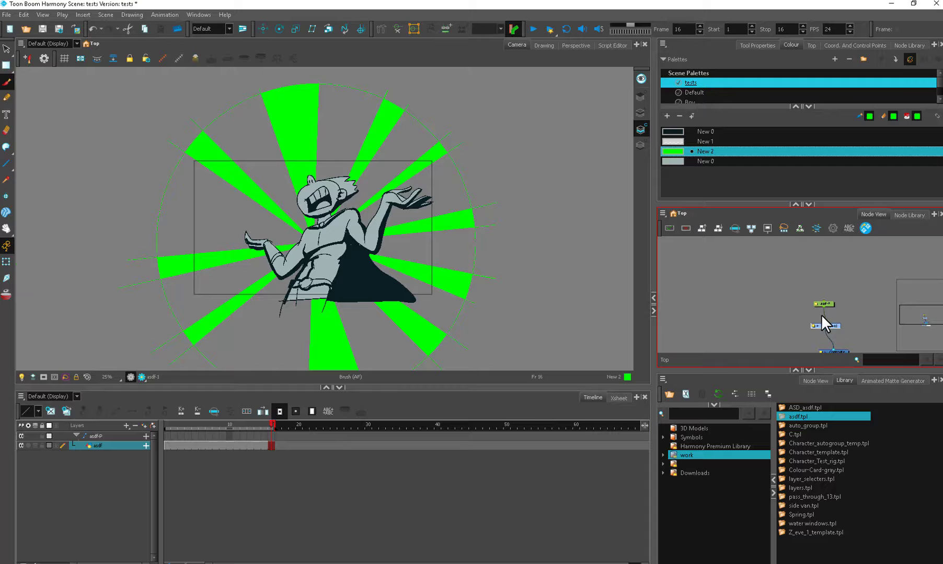
pyautogui.hotkey('ctrl', 'v')
pyautogui.moveTo(838, 327); pyautogui.dragTo(753, 303)
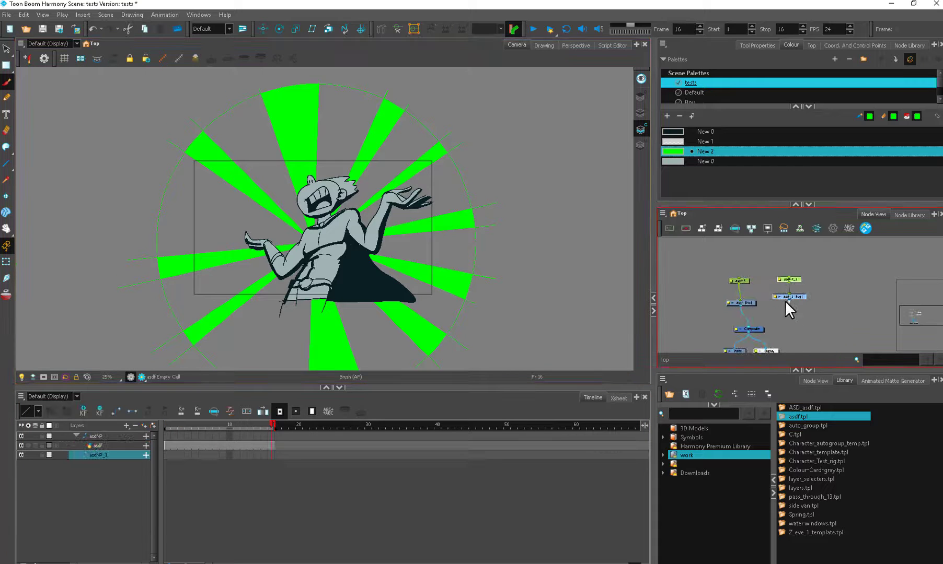
pyautogui.click(741, 302)
pyautogui.hotkey('alt', 's')
pyautogui.hotkey('ctrl', 'a')
pyautogui.press('Delete')
pyautogui.hotkey('ctrl', 'z')
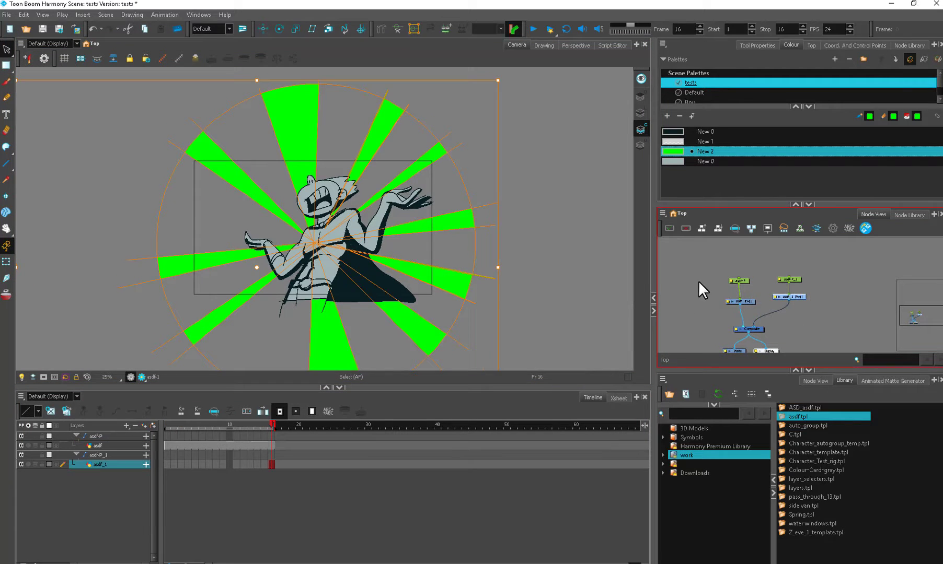
# Step: Extend the exposure of the rays drawing asdf_1 to cover frames 1 to 16
pyautogui.click(800, 296)
pyautogui.click(278, 29)
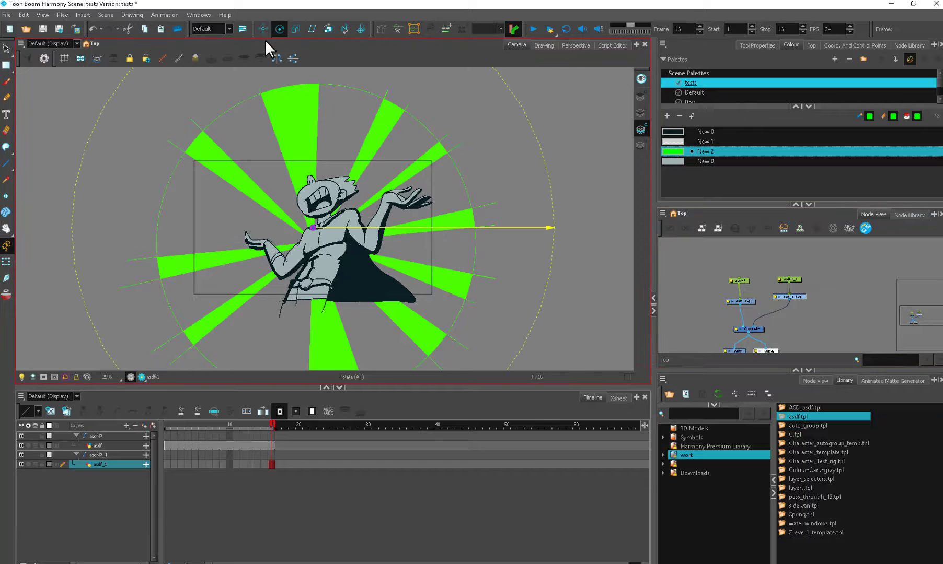
pyautogui.click(7, 262)
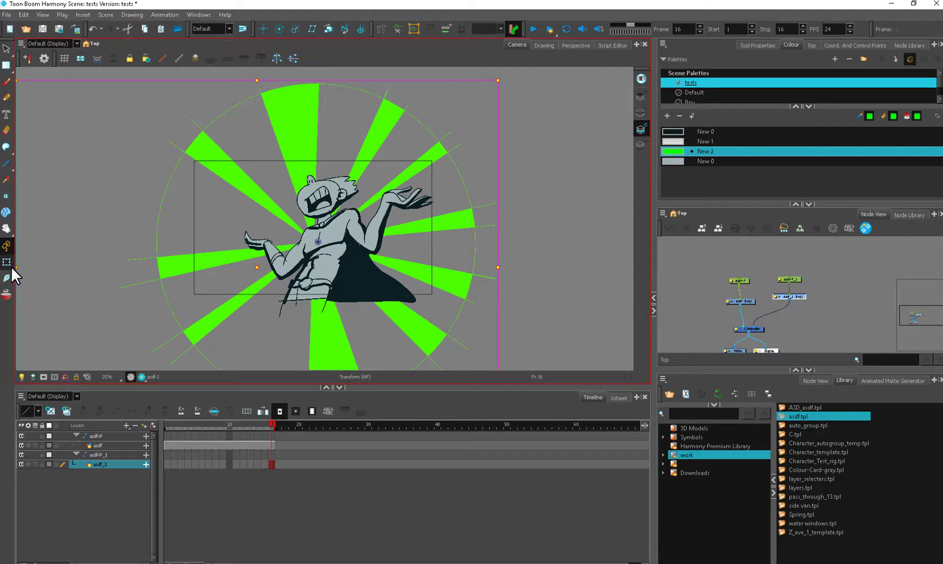
pyautogui.moveTo(271, 465); pyautogui.dragTo(167, 465)
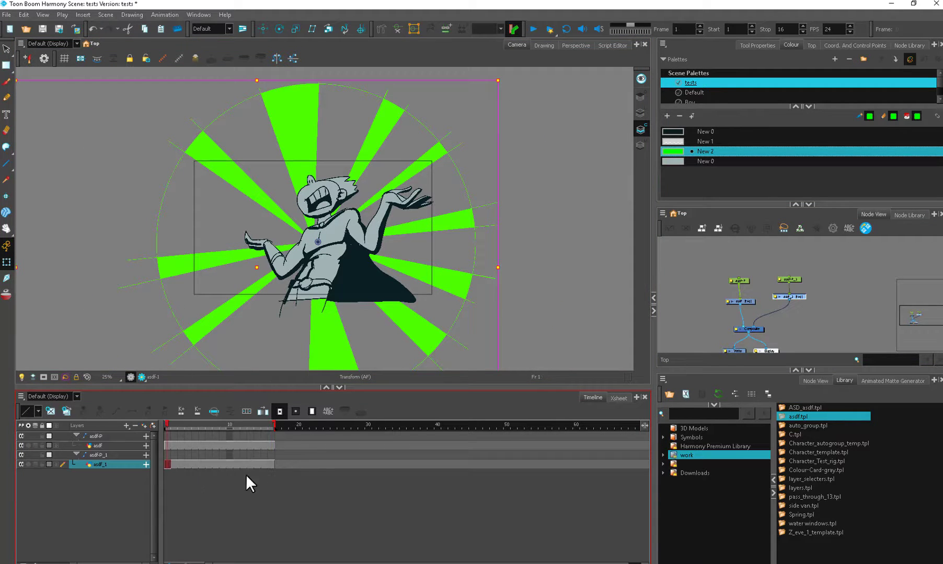
# Step: Animate the rays' peg asdf-P_1 with a rotation from frame 1 to frame 16 and play it back
pyautogui.click(787, 281)
pyautogui.moveTo(498, 79); pyautogui.dragTo(509, 314)
pyautogui.click(532, 31)
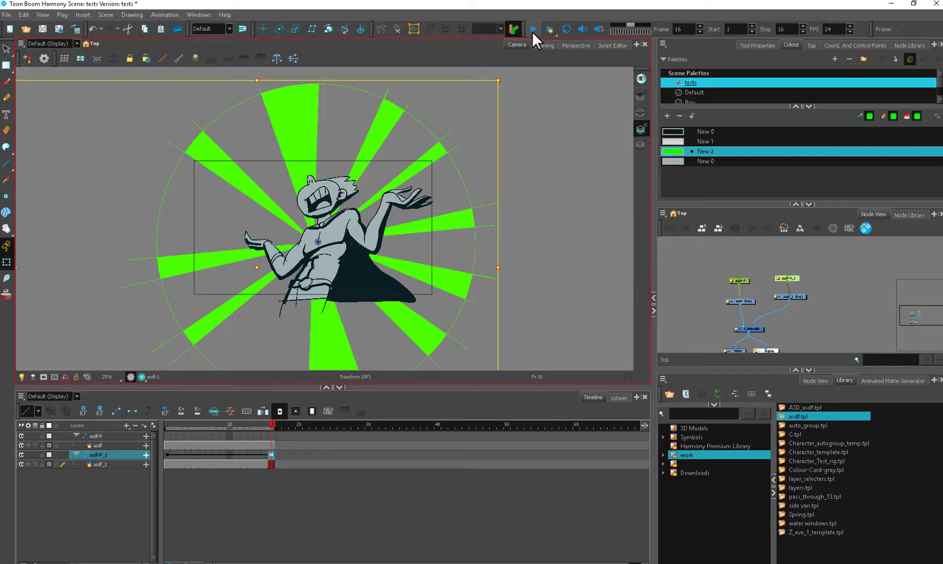
pyautogui.click(531, 30)
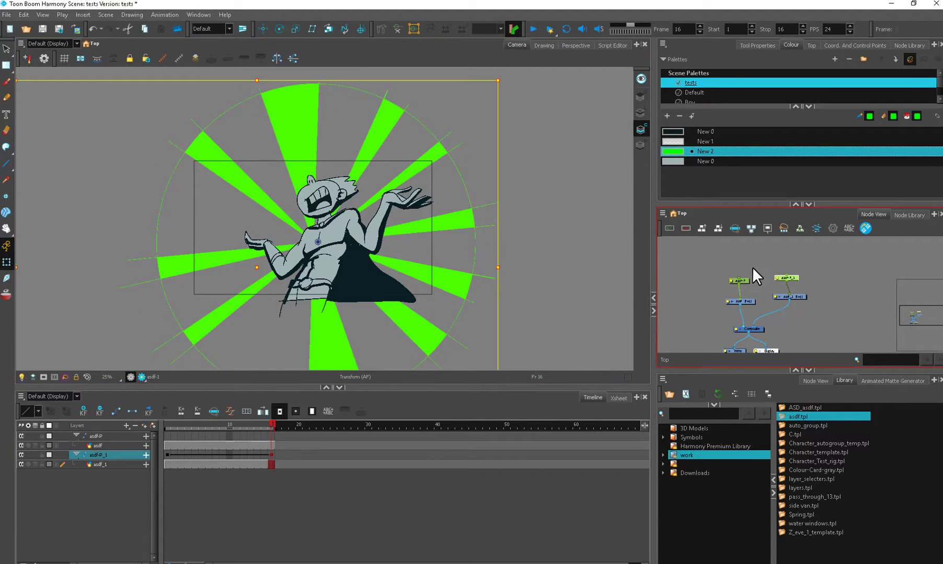
# Step: Turn off Animate mode and scale the green rays up slightly for the whole animation
pyautogui.click(10, 246)
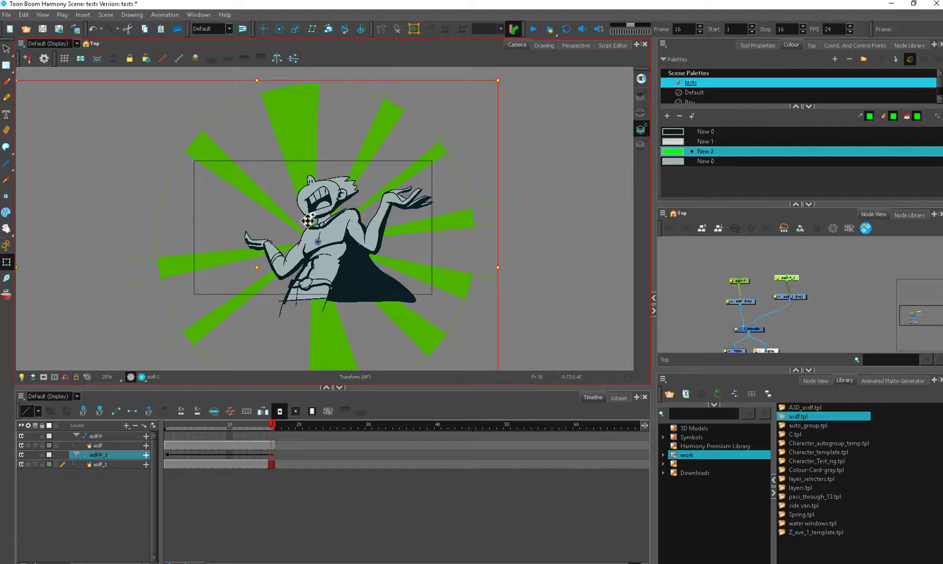
pyautogui.press('2')
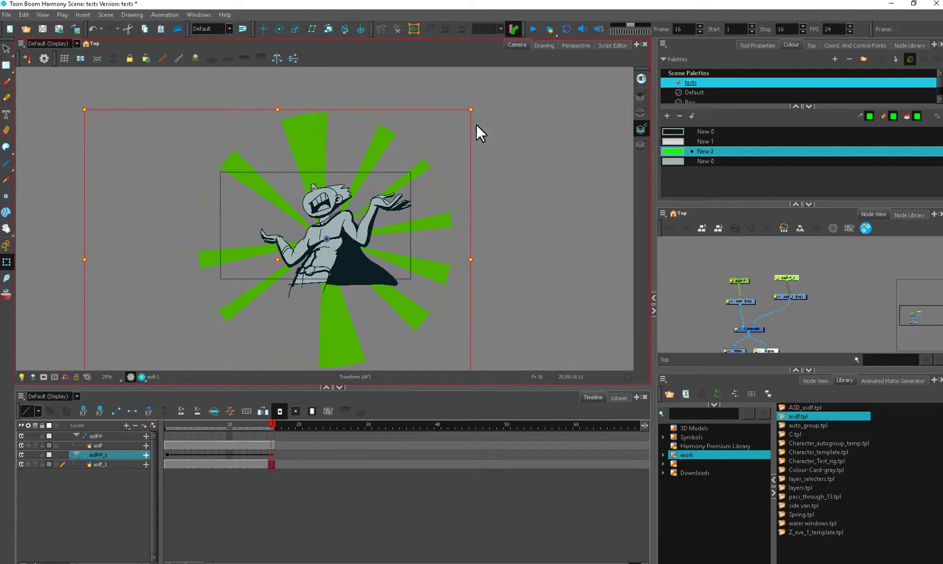
pyautogui.moveTo(471, 110); pyautogui.dragTo(487, 94)
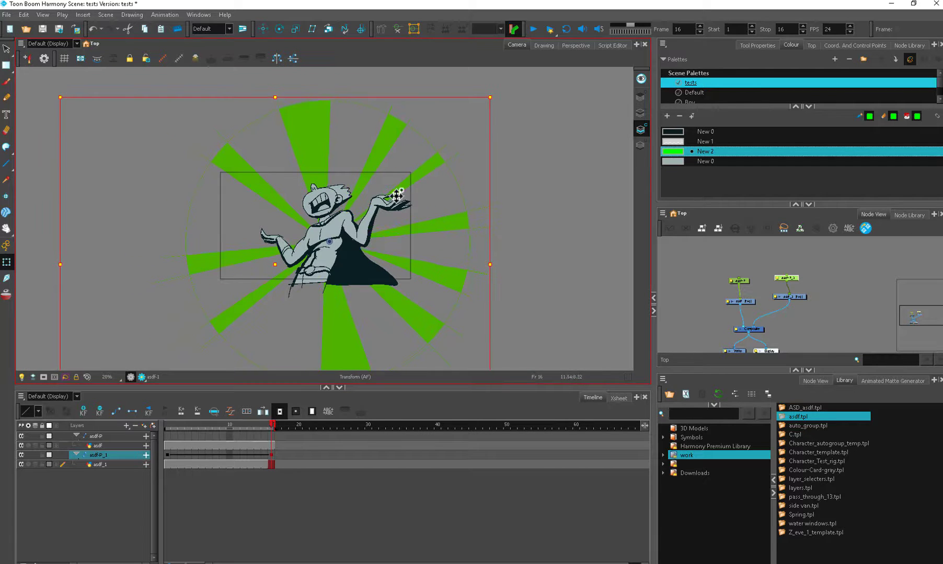
pyautogui.moveTo(167, 423)
pyautogui.mouseDown()
pyautogui.moveTo(263, 419)
pyautogui.moveTo(167, 426)
pyautogui.mouseUp()
pyautogui.press('1')
pyautogui.click(548, 245)
pyautogui.press('1')
# Step: Add a Camera node and a Quake node to the network, with the Quake driving the Camera
pyautogui.moveTo(736, 333); pyautogui.dragTo(780, 322)
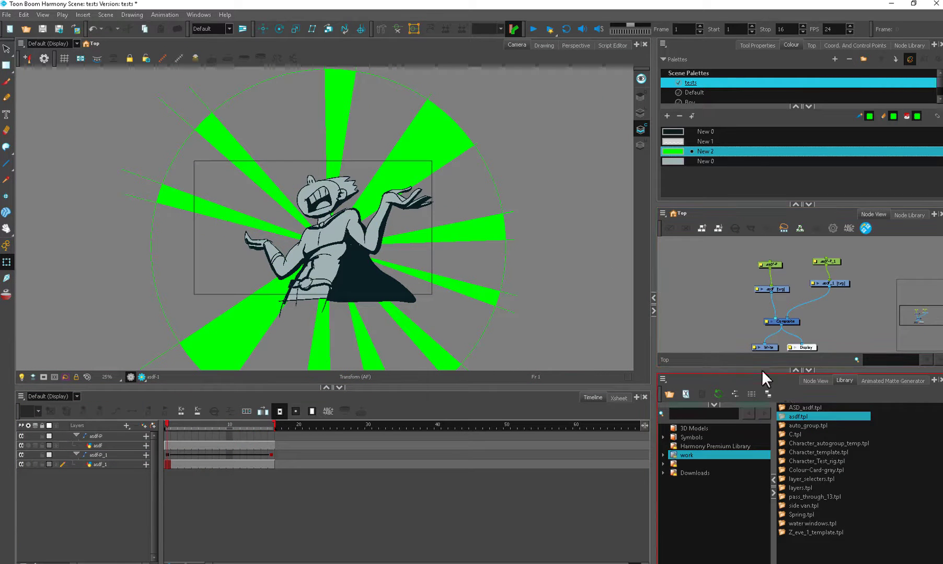
pyautogui.click(909, 45)
pyautogui.click(860, 58)
pyautogui.write('cam')
pyautogui.moveTo(796, 79); pyautogui.dragTo(691, 314)
pyautogui.moveTo(730, 60); pyautogui.dragTo(690, 69)
pyautogui.write('q')
pyautogui.moveTo(845, 77); pyautogui.dragTo(695, 289)
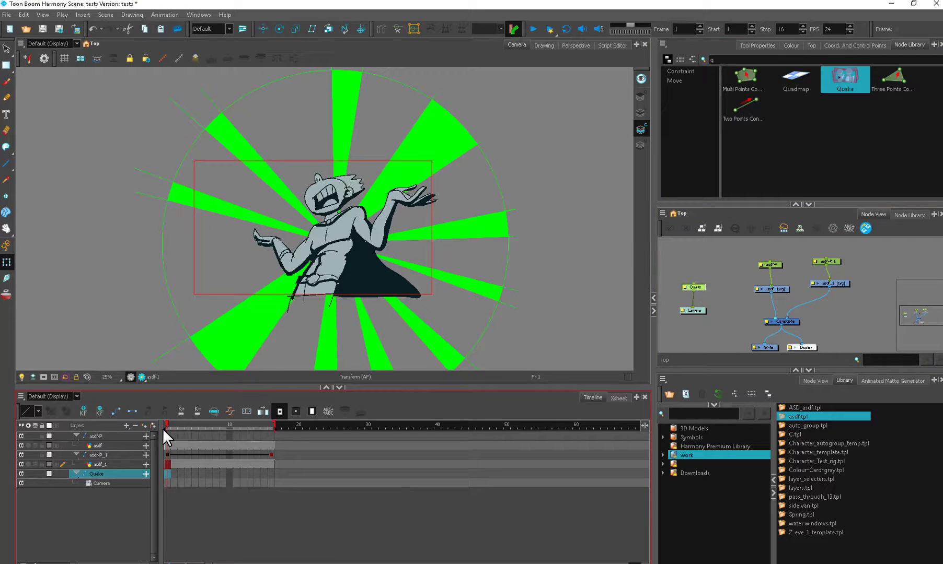
# Step: Open the Quake node's properties, turn on looping and preview the camera shake
pyautogui.scroll(5, 740, 310)
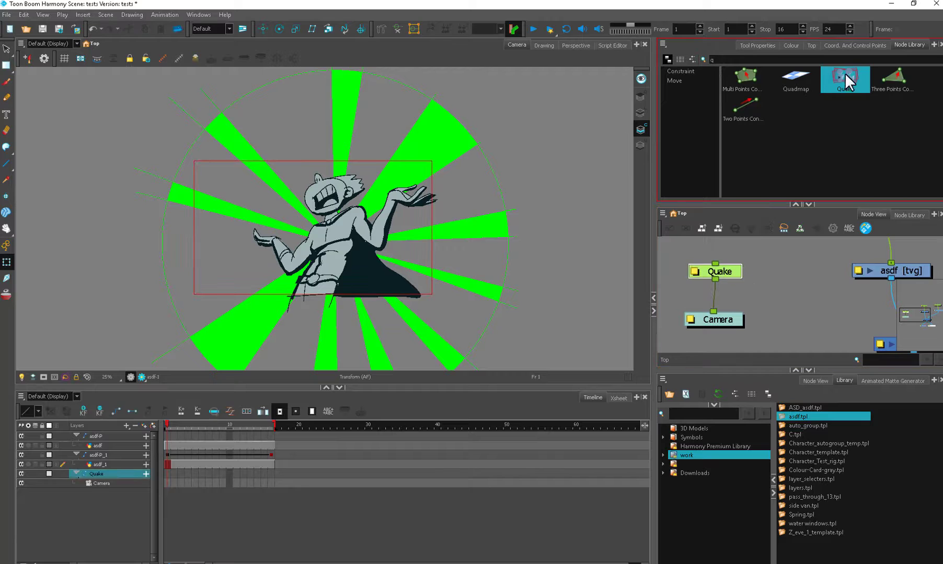
pyautogui.doubleClick(699, 269)
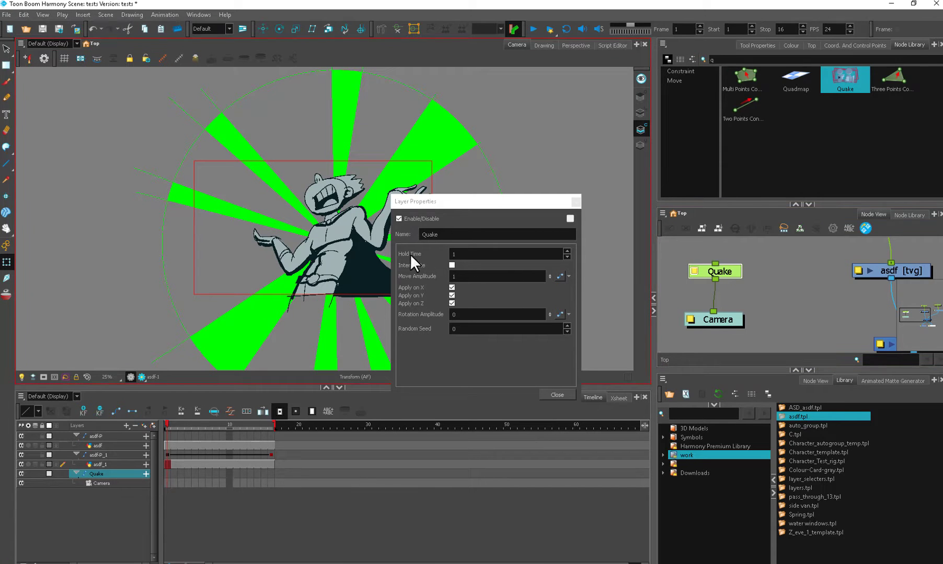
pyautogui.click(466, 254)
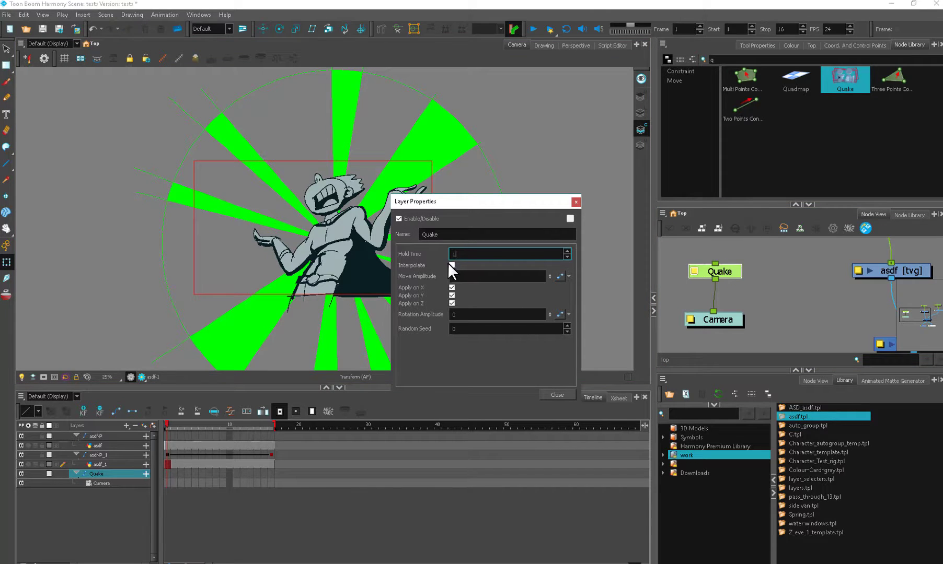
pyautogui.moveTo(169, 424)
pyautogui.mouseDown()
pyautogui.moveTo(299, 425)
pyautogui.moveTo(201, 426)
pyautogui.moveTo(162, 440)
pyautogui.moveTo(236, 438)
pyautogui.moveTo(294, 421)
pyautogui.moveTo(162, 427)
pyautogui.mouseUp()
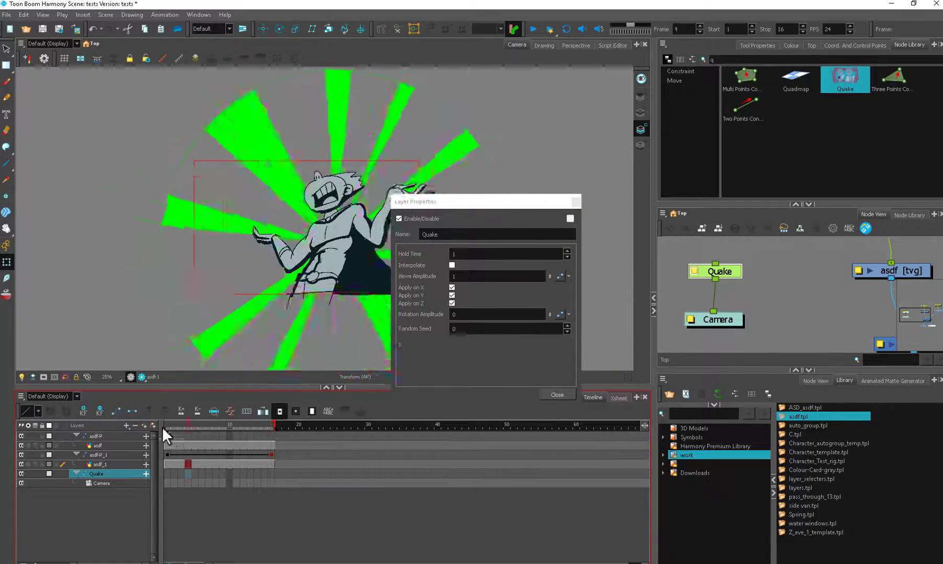
pyautogui.click(566, 29)
pyautogui.click(533, 29)
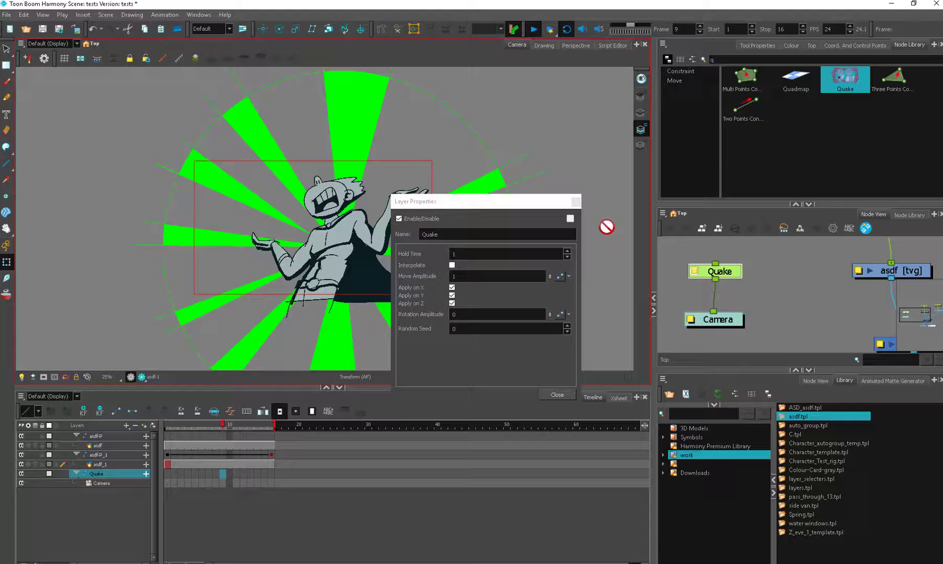
pyautogui.click(533, 30)
pyautogui.moveTo(223, 425)
pyautogui.mouseDown()
pyautogui.moveTo(194, 419)
pyautogui.moveTo(209, 421)
pyautogui.mouseUp()
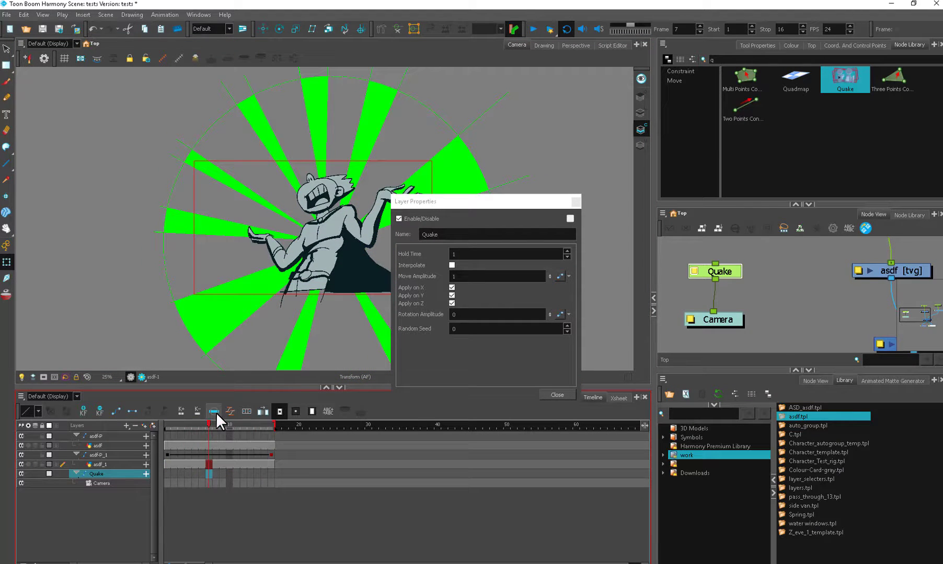
# Step: Scale the character up slightly and play the looped animation from frame 1 with the camera mask on
pyautogui.click(315, 214)
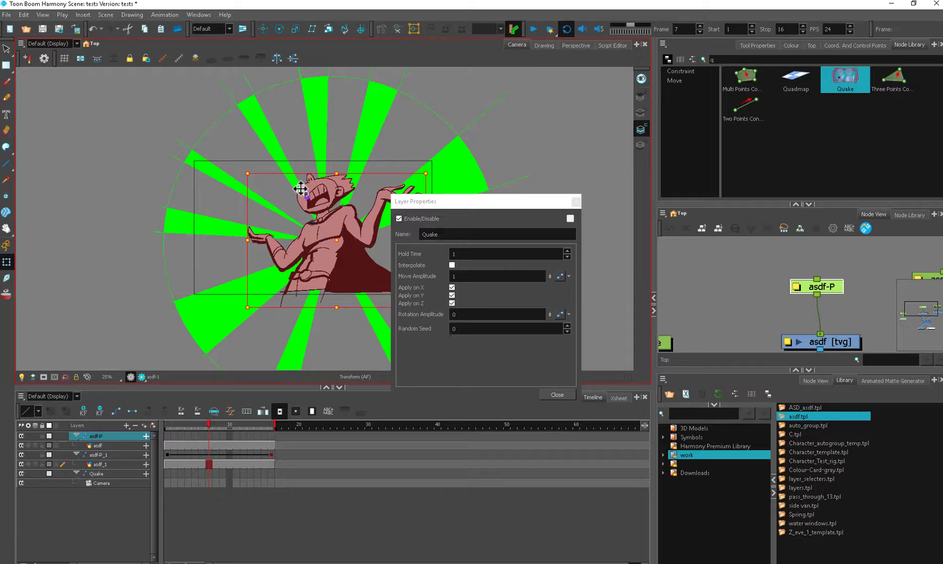
pyautogui.moveTo(506, 202); pyautogui.dragTo(588, 193)
pyautogui.moveTo(427, 310); pyautogui.dragTo(434, 318)
pyautogui.moveTo(196, 426); pyautogui.dragTo(166, 425)
pyautogui.click(533, 30)
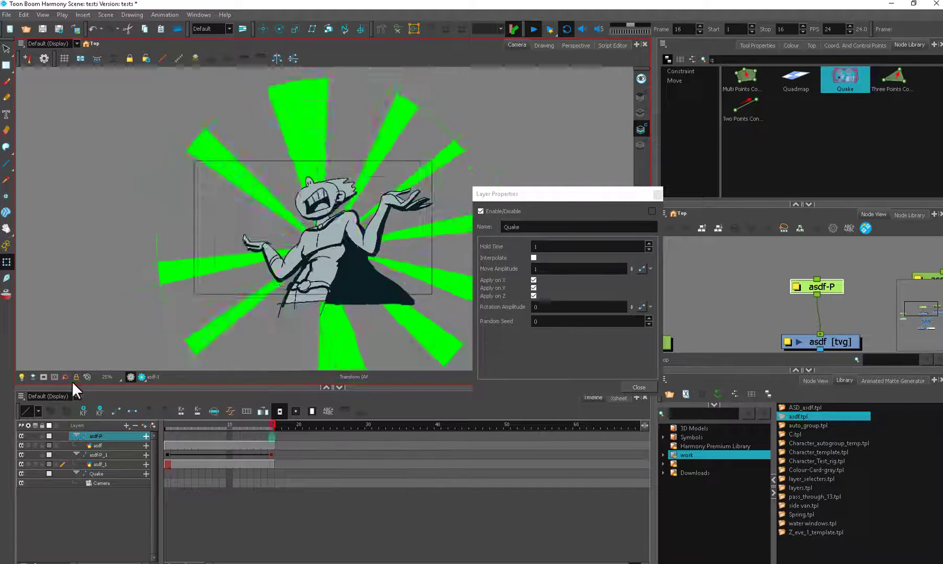
pyautogui.click(44, 378)
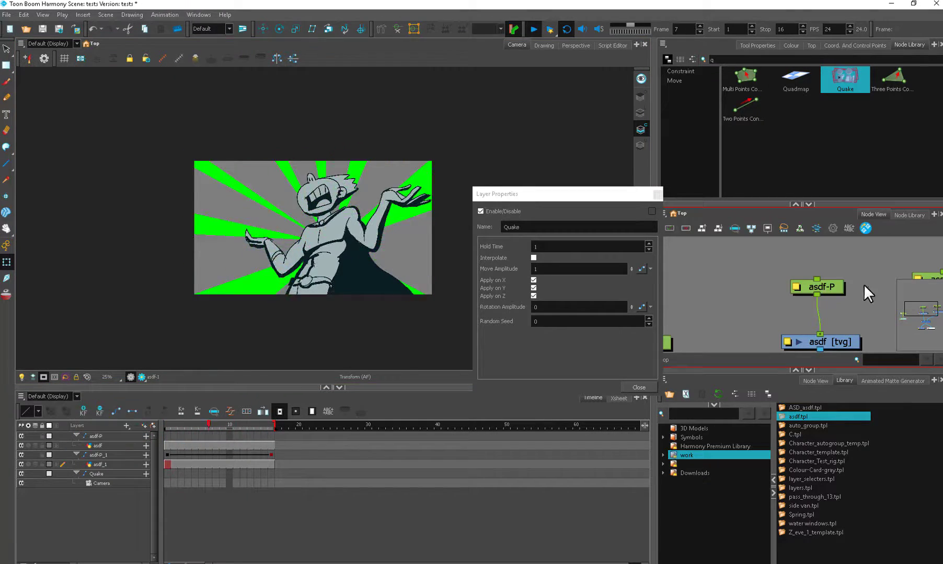
# Step: Set the Quake's Move Amplitude to .5
pyautogui.click(538, 269)
pyautogui.write('.5')
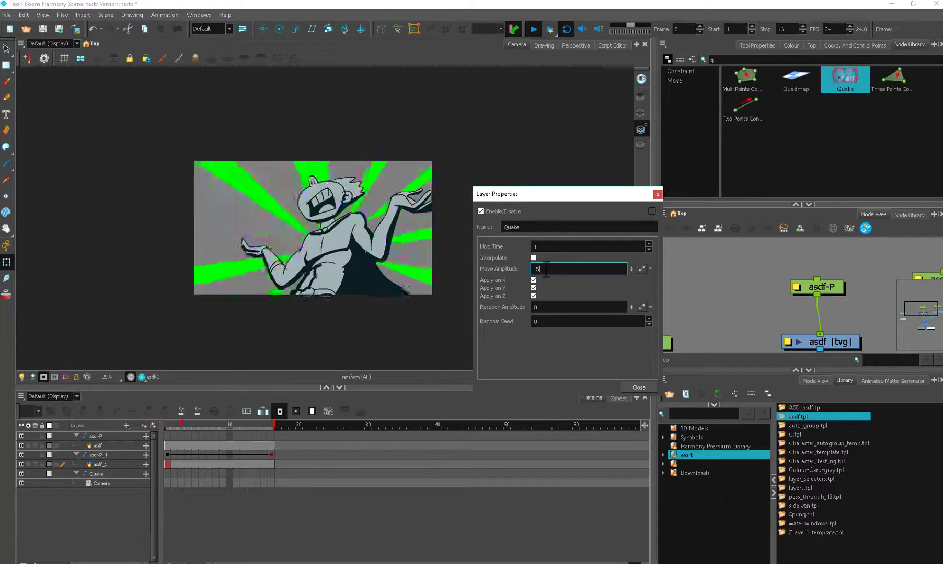
pyautogui.press('BackSpace')
pyautogui.press('BackSpace')
pyautogui.write('5')
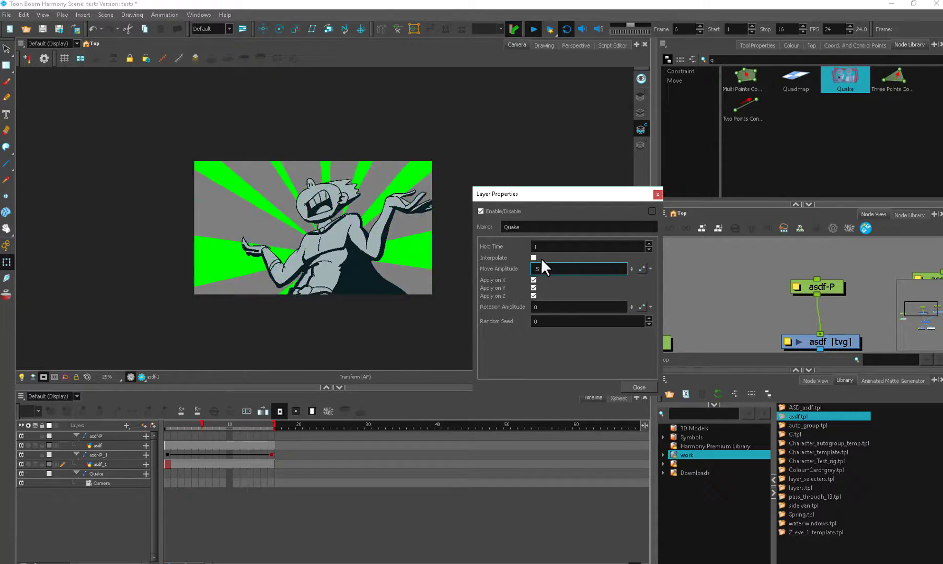
# Step: Try the Quake's movement with Apply on X off and a Rotation Amplitude of 48
pyautogui.click(533, 280)
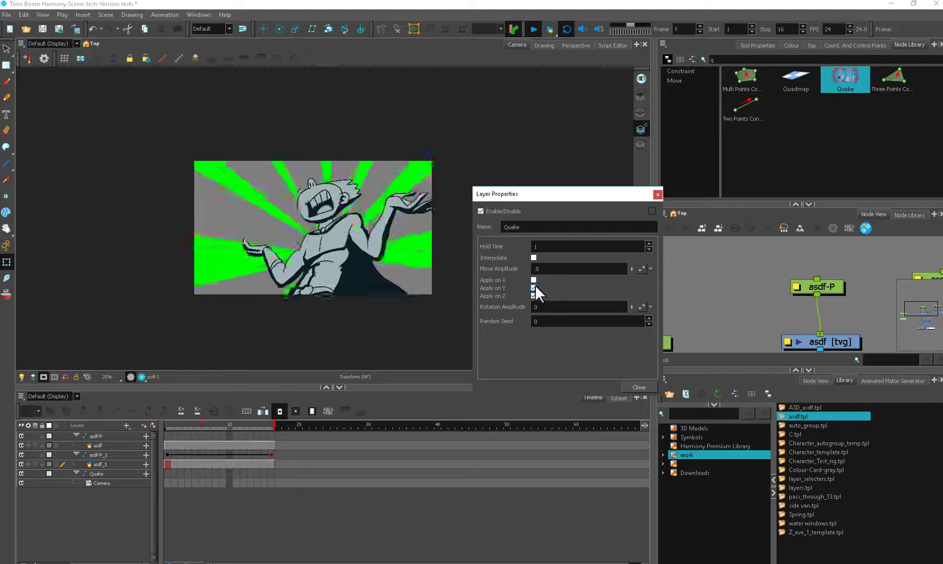
pyautogui.click(533, 303)
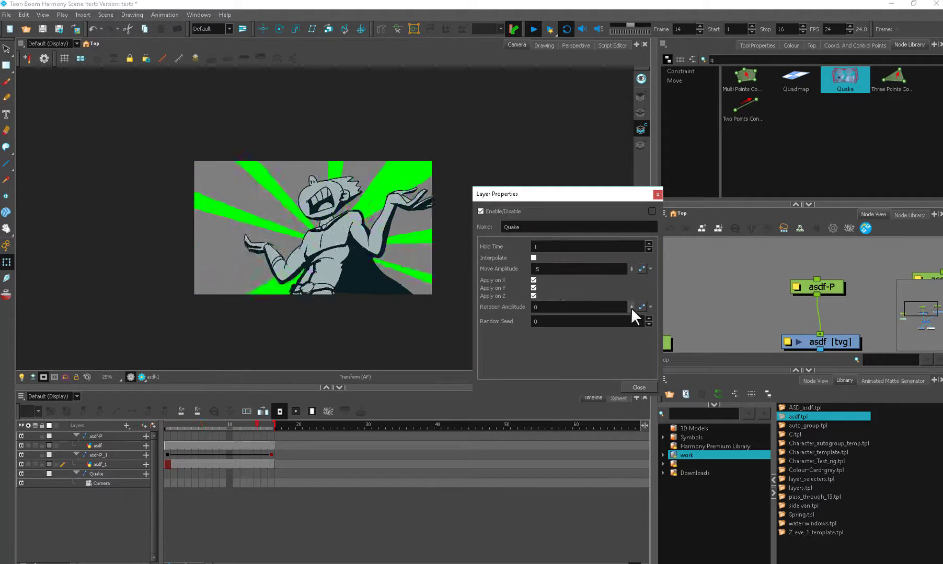
pyautogui.moveTo(631, 307); pyautogui.dragTo(654, 210)
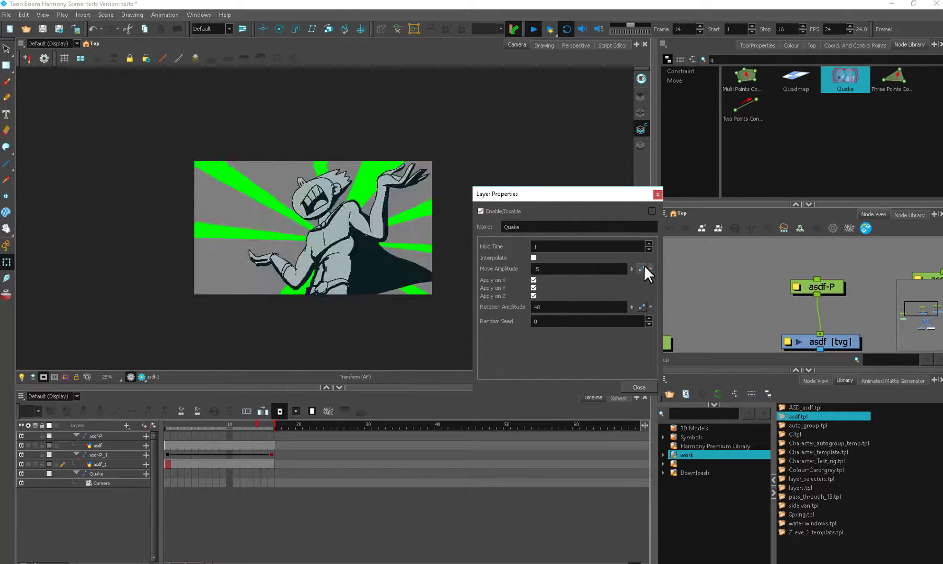
# Step: Try a Random Seed of 512 on the Quake, and reset the seed and the Rotation Amplitude to 0
pyautogui.doubleClick(579, 321)
pyautogui.write('512')
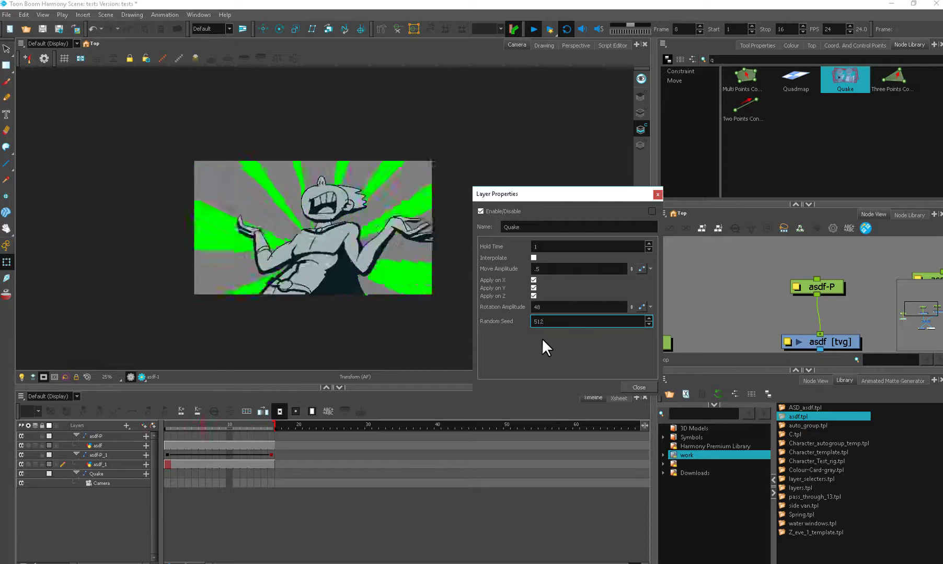
pyautogui.press('Return')
pyautogui.write('3')
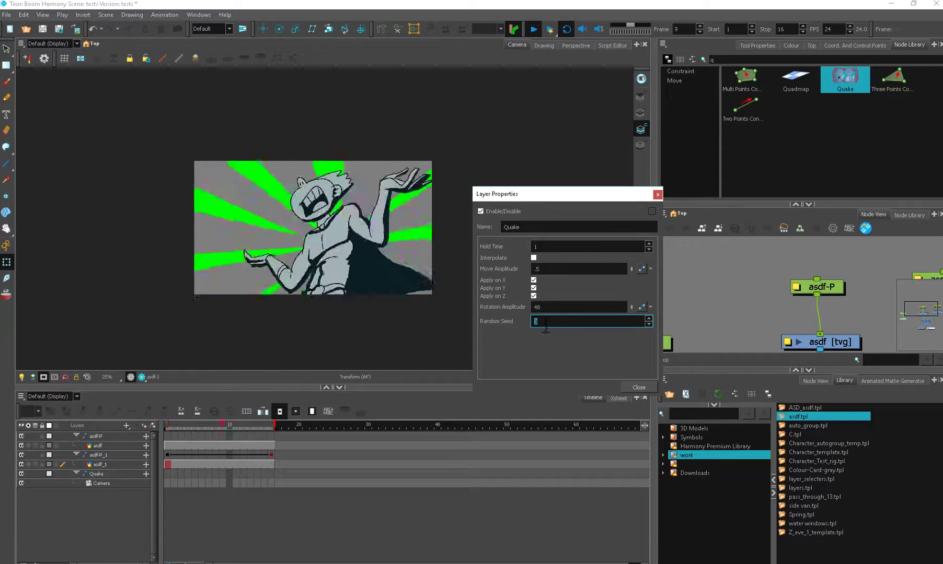
pyautogui.press('Return')
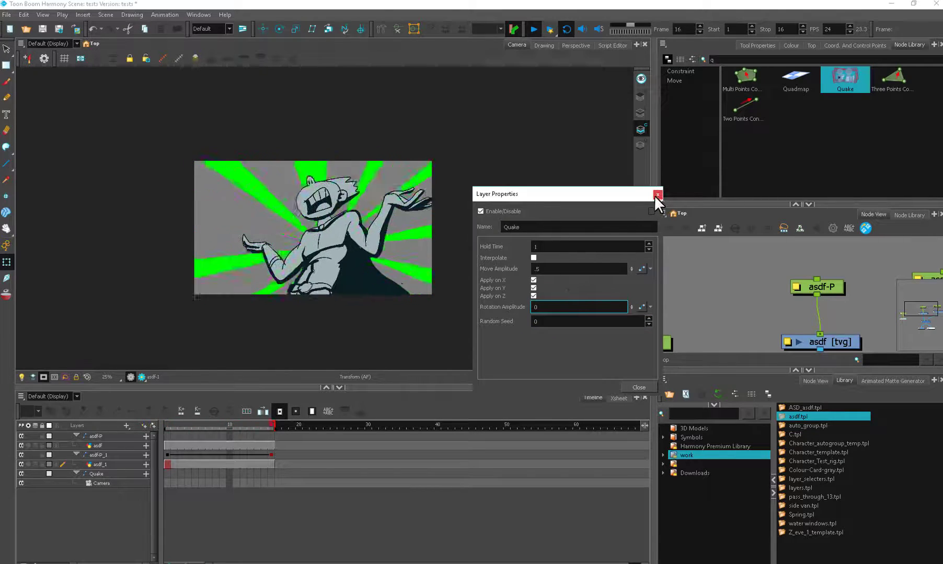
pyautogui.doubleClick(598, 306)
pyautogui.write('0')
# Step: Set the Quake's Move Amplitude to 1, close its properties and stop the playback
pyautogui.moveTo(546, 270); pyautogui.dragTo(516, 278)
pyautogui.write('0')
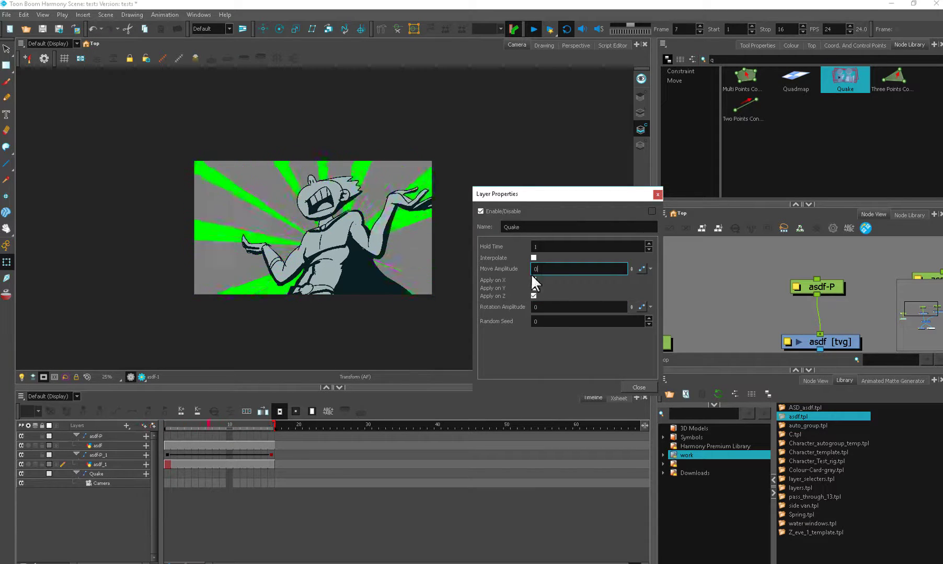
pyautogui.press('BackSpace')
pyautogui.write('1')
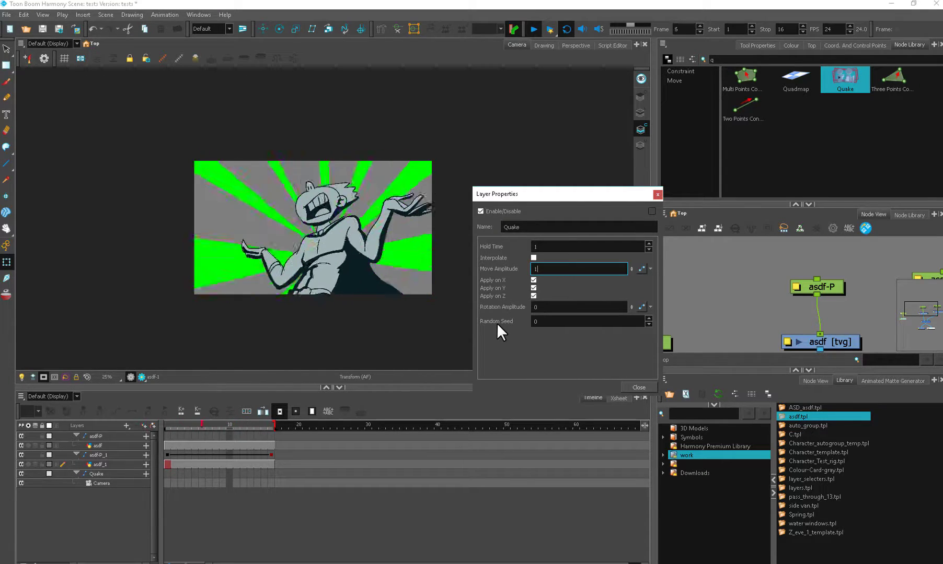
pyautogui.click(638, 388)
pyautogui.click(533, 30)
# Step: Find the Glow node in the node library and insert it between the asdf_1 drawing and the Composite
pyautogui.moveTo(808, 312); pyautogui.dragTo(775, 286)
pyautogui.scroll(-4, 802, 314)
pyautogui.moveTo(732, 60); pyautogui.dragTo(711, 79)
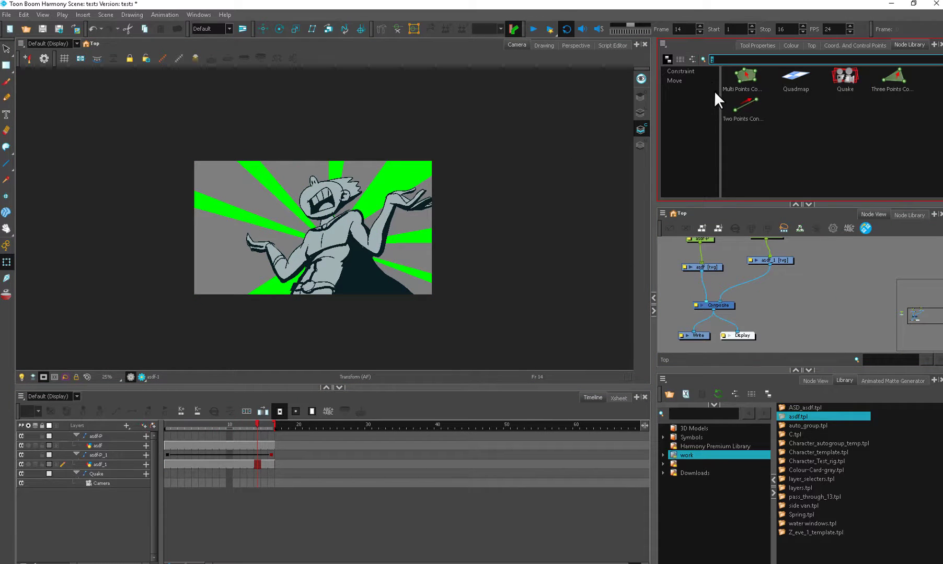
pyautogui.write('glo')
pyautogui.moveTo(796, 79); pyautogui.dragTo(756, 277)
# Step: Set the Glow node's Intensity to 3.9 and its Radius to 14
pyautogui.doubleClick(747, 278)
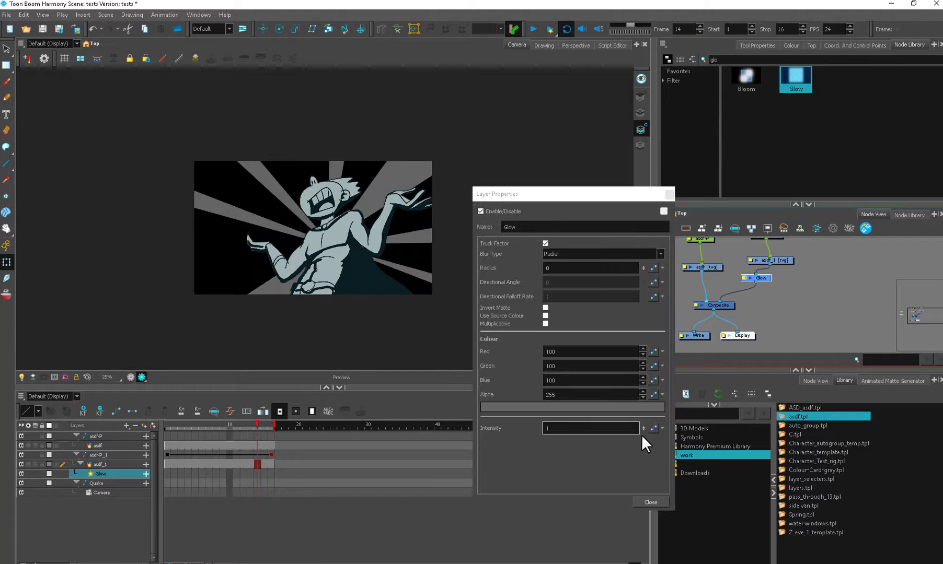
pyautogui.moveTo(641, 435); pyautogui.dragTo(647, 335)
pyautogui.moveTo(642, 238); pyautogui.dragTo(641, 75)
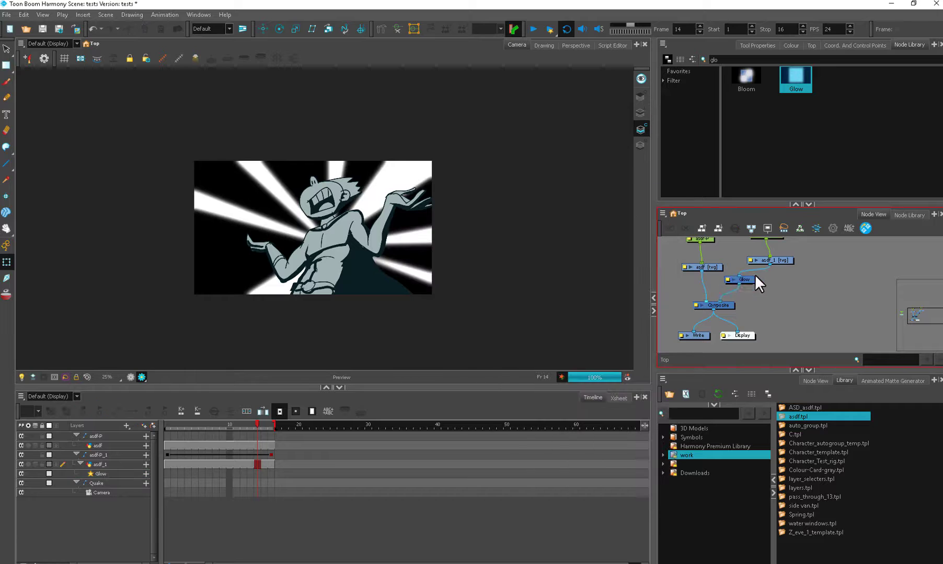
# Step: Change the Glow node's colour to a bright green of about R 55, G 249, B 61
pyautogui.click(727, 279)
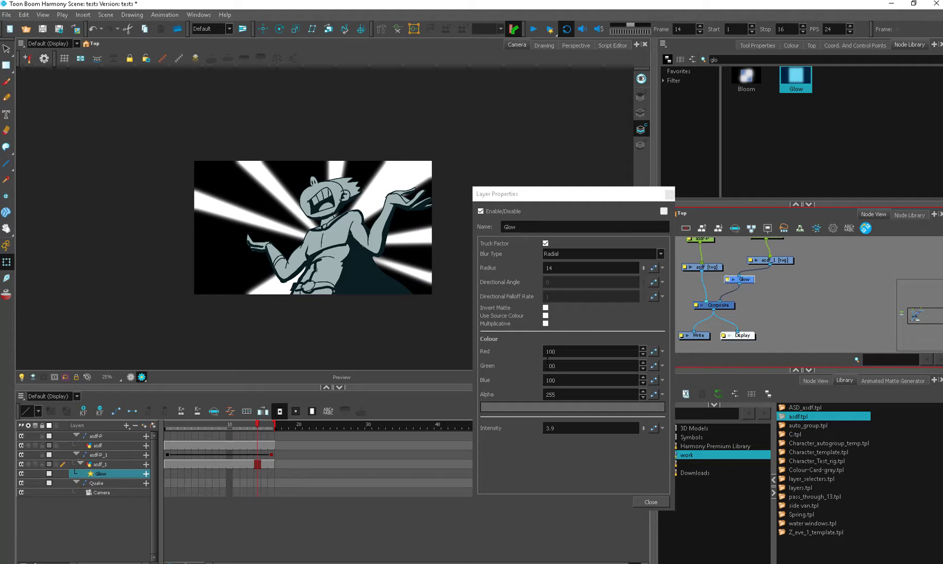
pyautogui.click(564, 407)
pyautogui.click(499, 245)
pyautogui.click(507, 217)
pyautogui.click(525, 232)
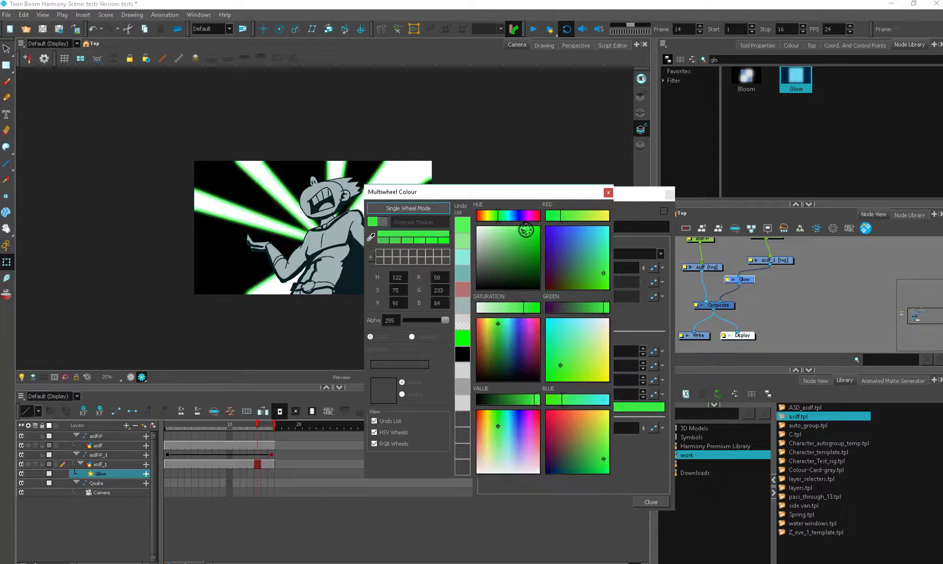
pyautogui.moveTo(528, 238); pyautogui.dragTo(524, 228)
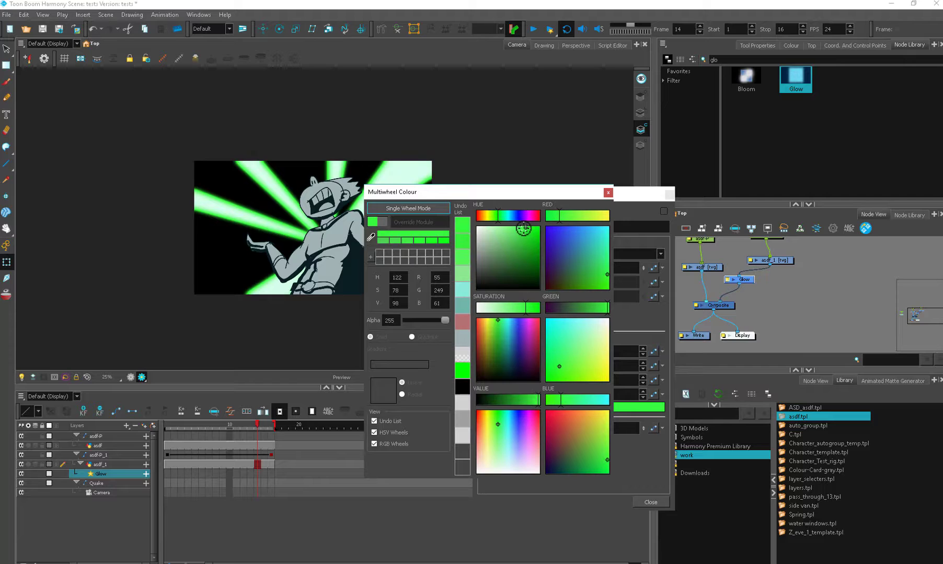
pyautogui.click(608, 192)
pyautogui.click(668, 194)
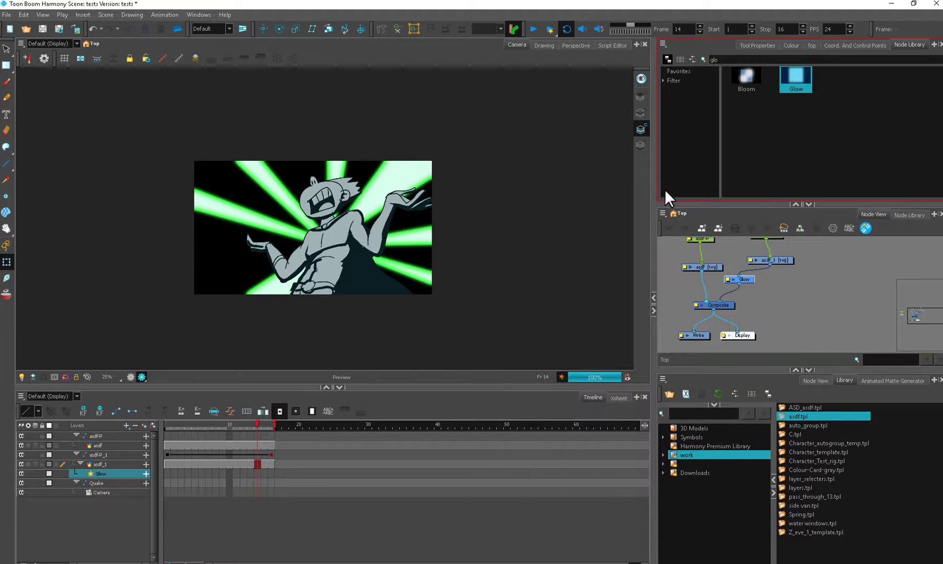
# Step: Go to frame 9 and check the green glow in the rendered camera view
pyautogui.moveTo(818, 316); pyautogui.dragTo(810, 313)
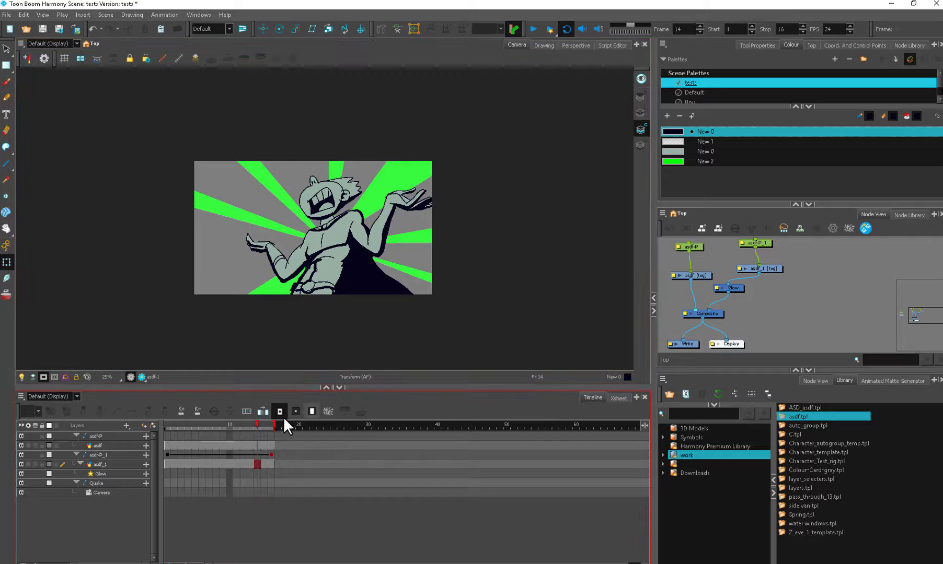
pyautogui.moveTo(266, 424); pyautogui.dragTo(223, 424)
pyautogui.click(142, 377)
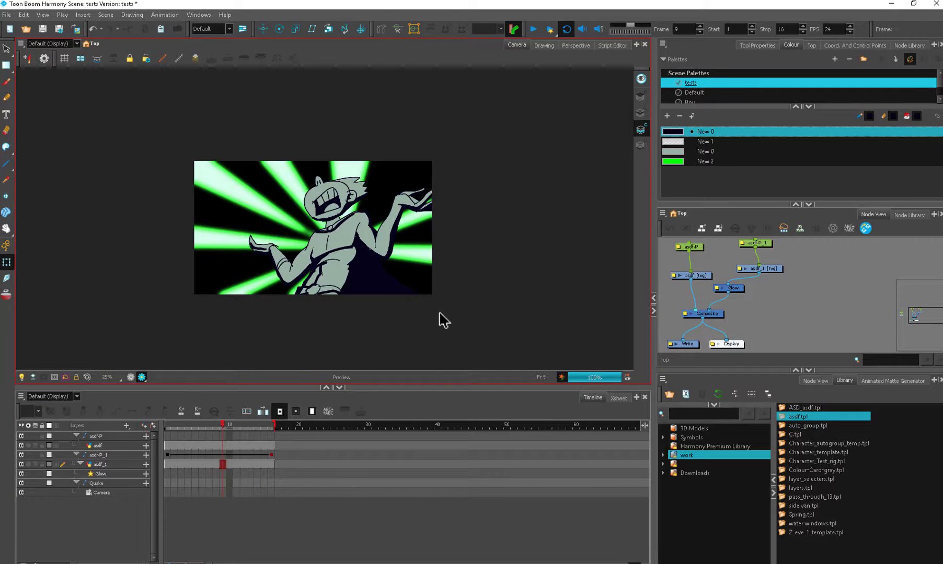
# Step: Return the camera view to OpenGL mode, then render the animation and play the looped result in Harmony Play
pyautogui.click(131, 377)
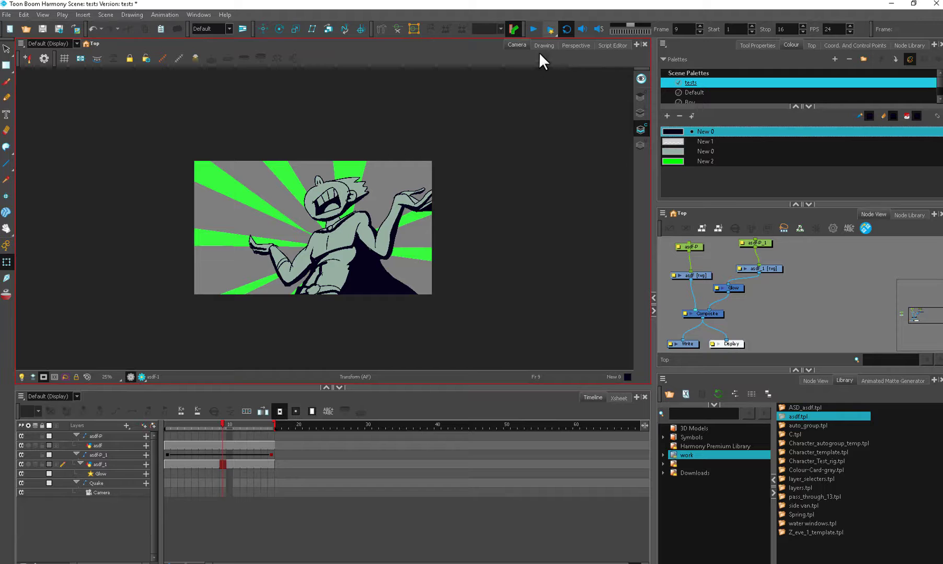
pyautogui.click(497, 312)
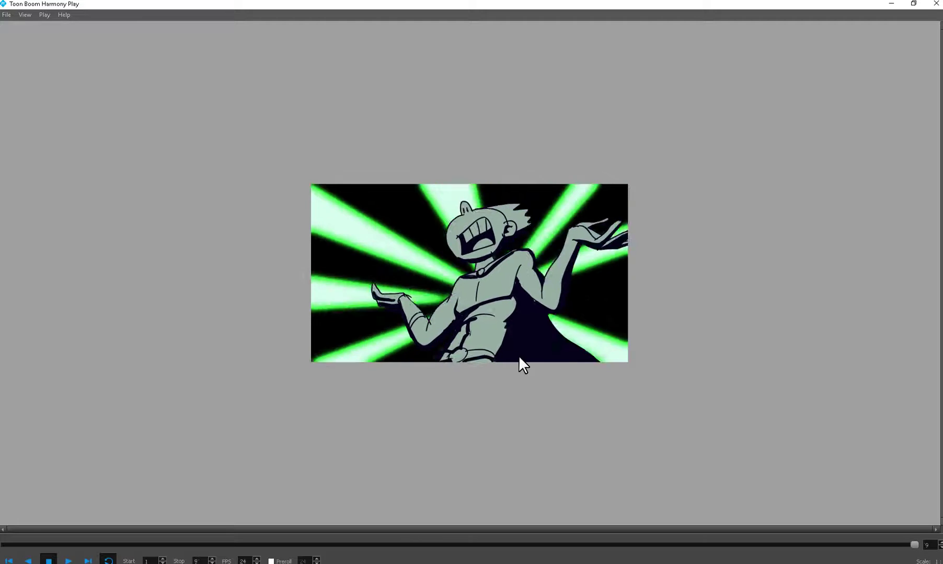
pyautogui.click(63, 562)
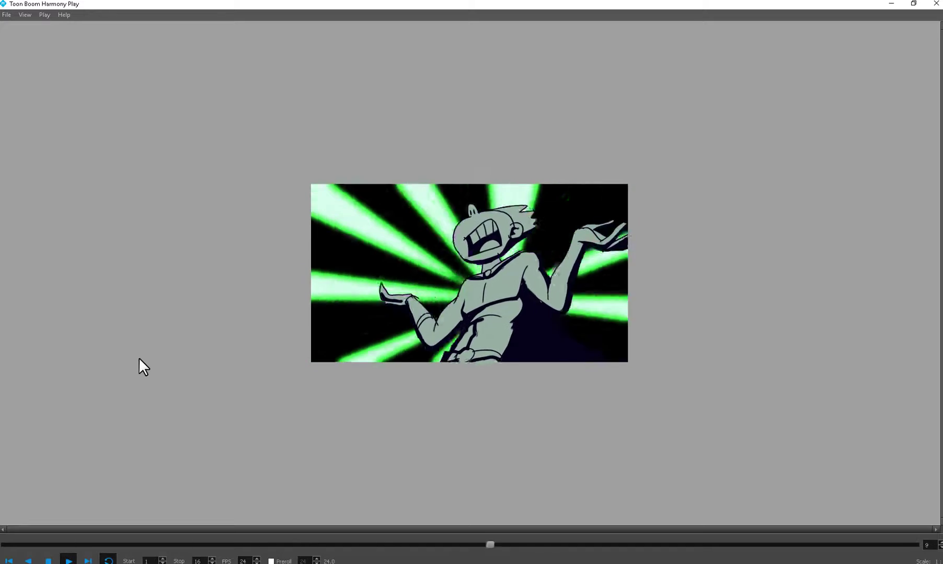